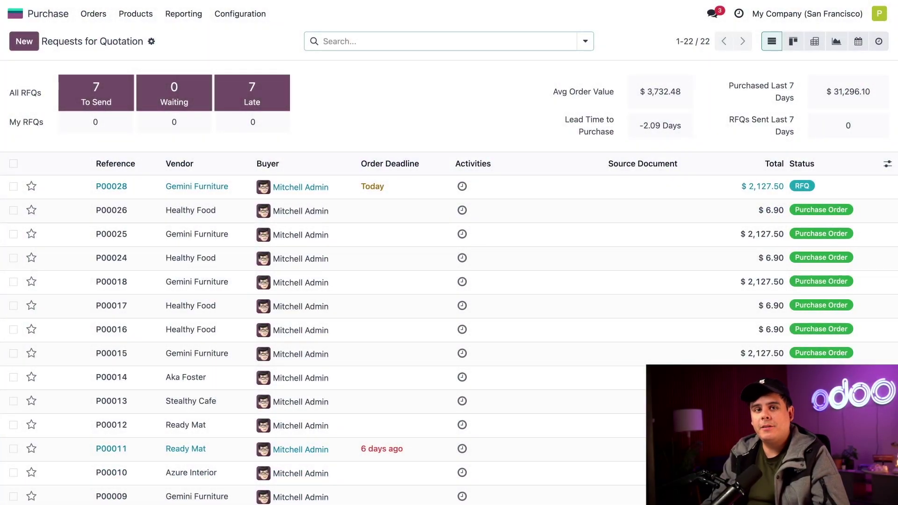
Step: Save the purchase settings with Bill Control kept on Received quantities
left_click(240, 13)
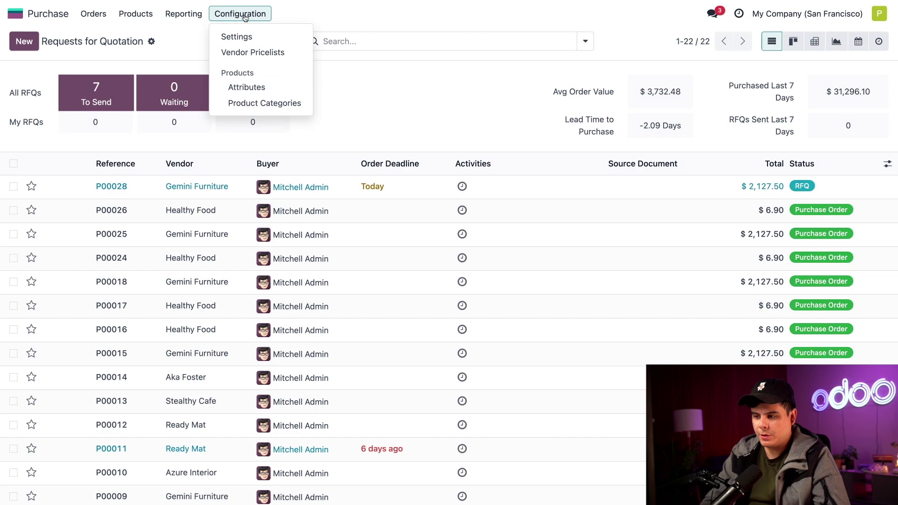
left_click(240, 35)
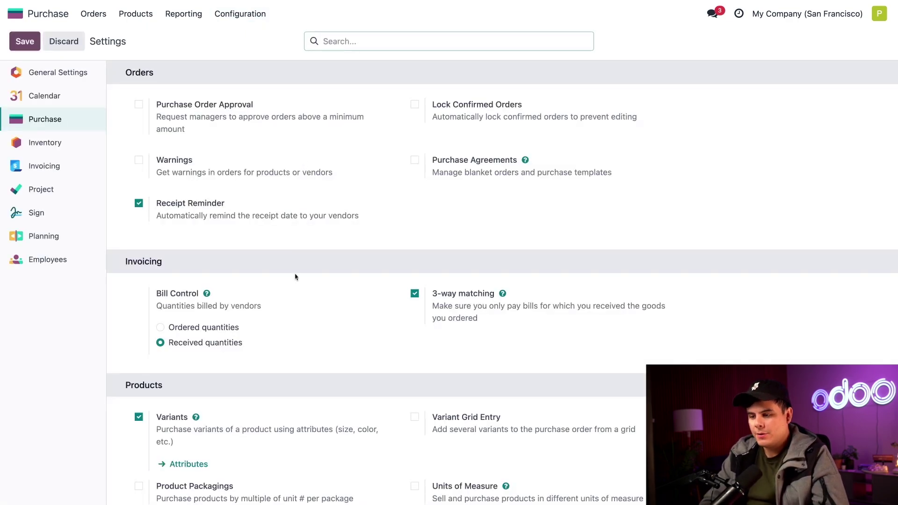
scroll(295, 276, "down", 1)
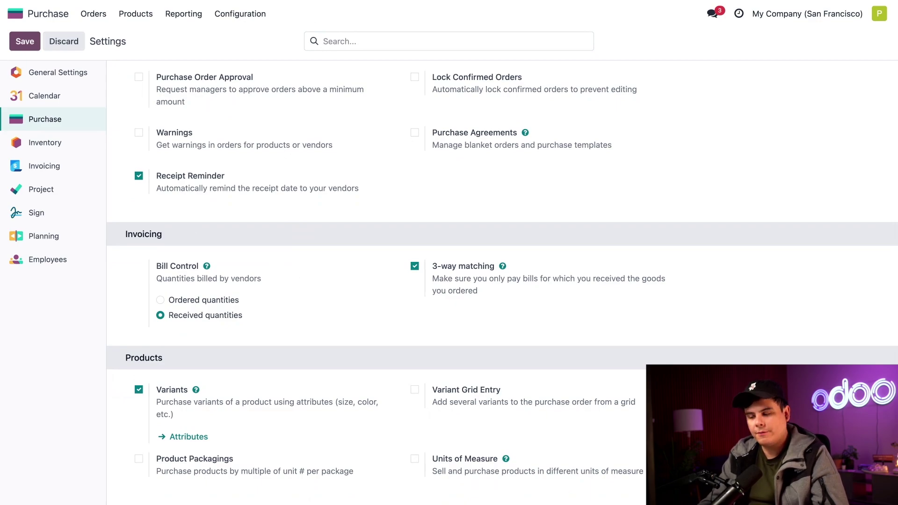
mouse_move(227, 265)
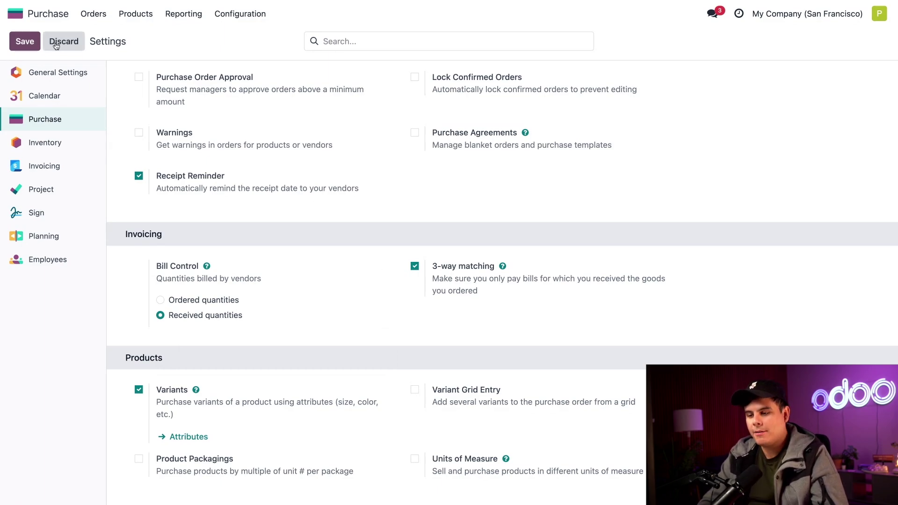
left_click(19, 44)
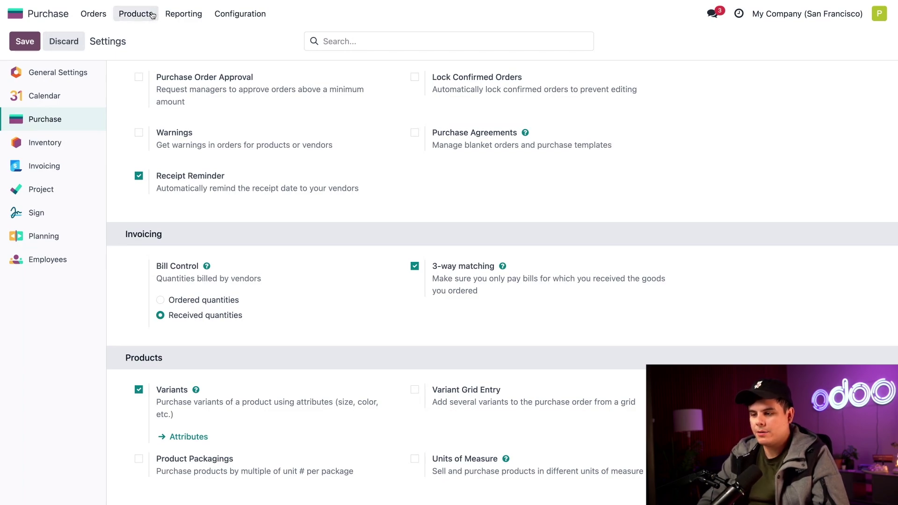
Step: Set Apple Pie's purchase Control Policy to 'On ordered quantities' and save the product
left_click(135, 13)
left_click(143, 41)
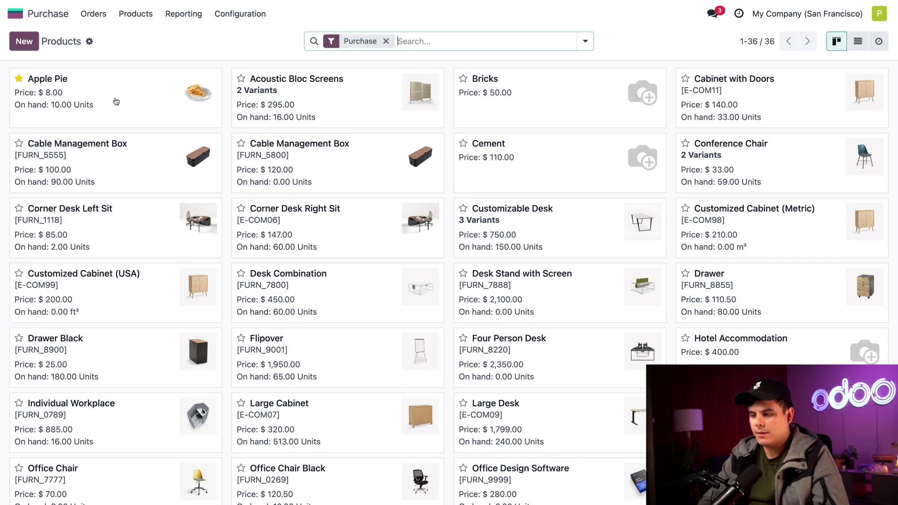
left_click(94, 98)
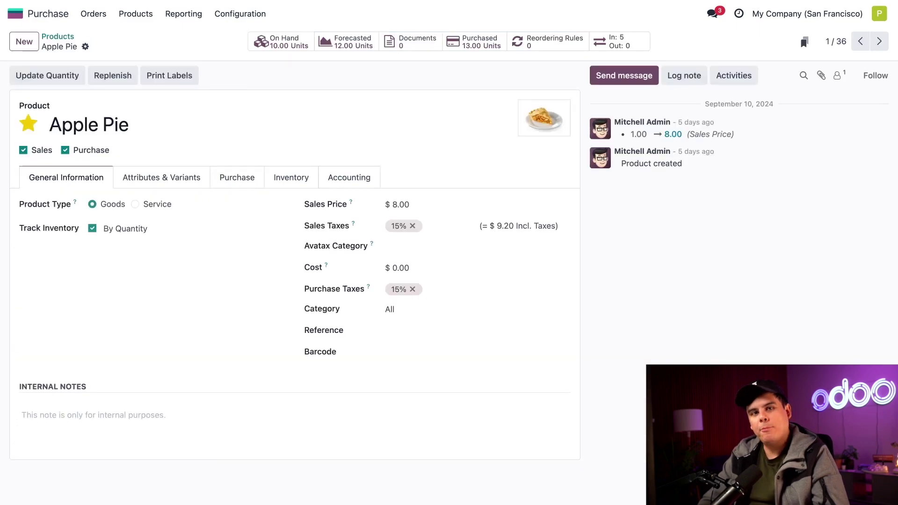
left_click(243, 176)
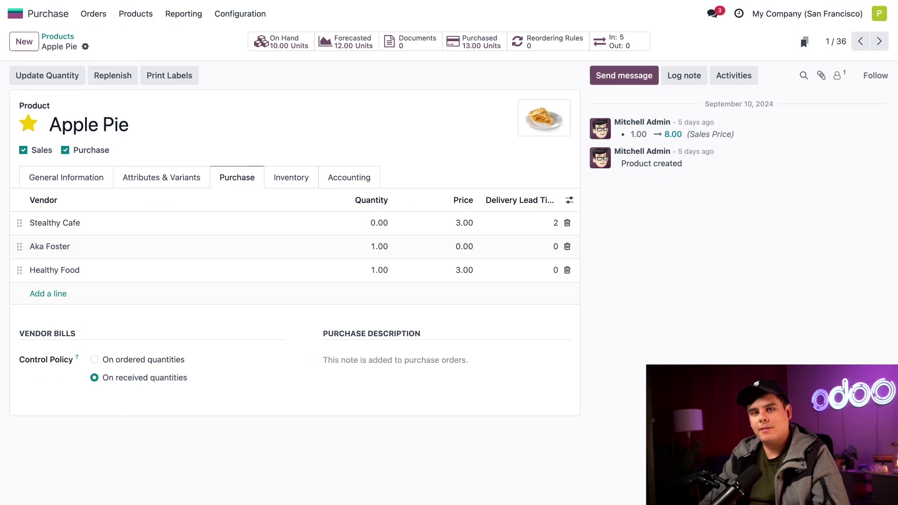
left_click(94, 360)
left_click(104, 46)
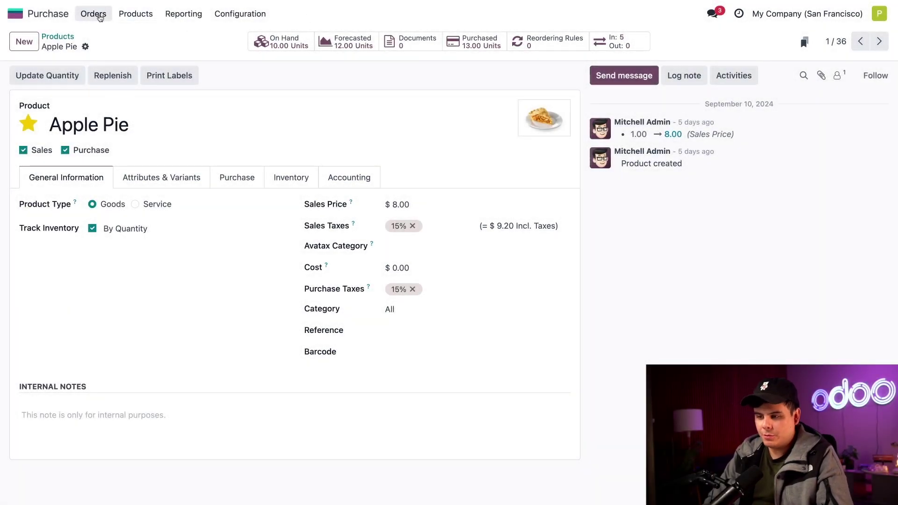
Step: Open purchase order P00029 from the Purchase Orders list
left_click(99, 17)
left_click(102, 51)
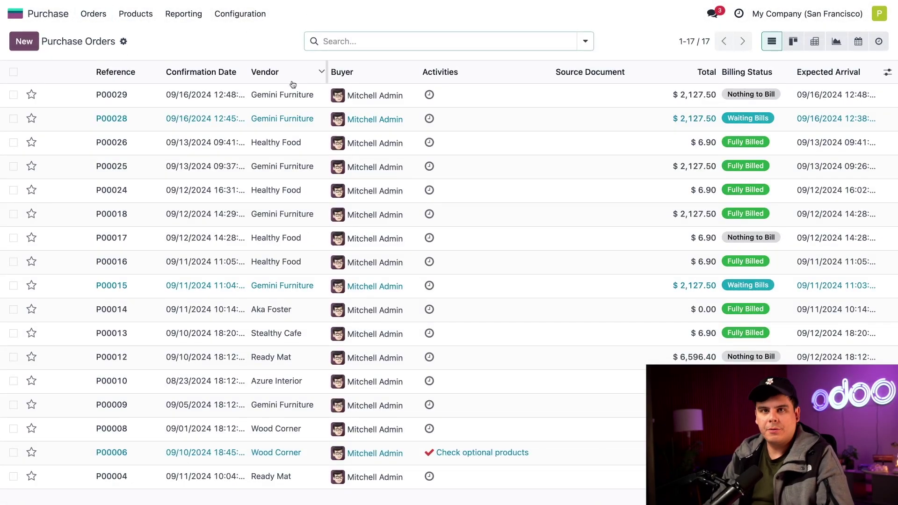
mouse_move(292, 85)
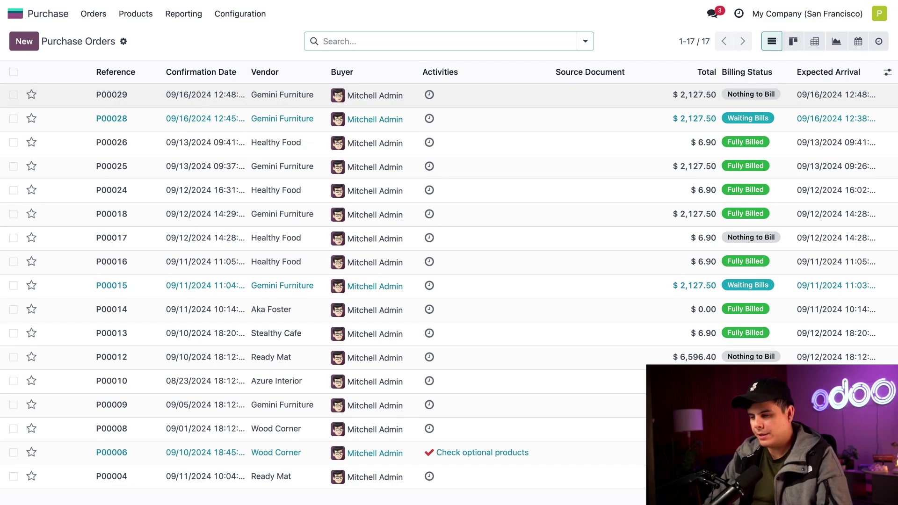
left_click(537, 95)
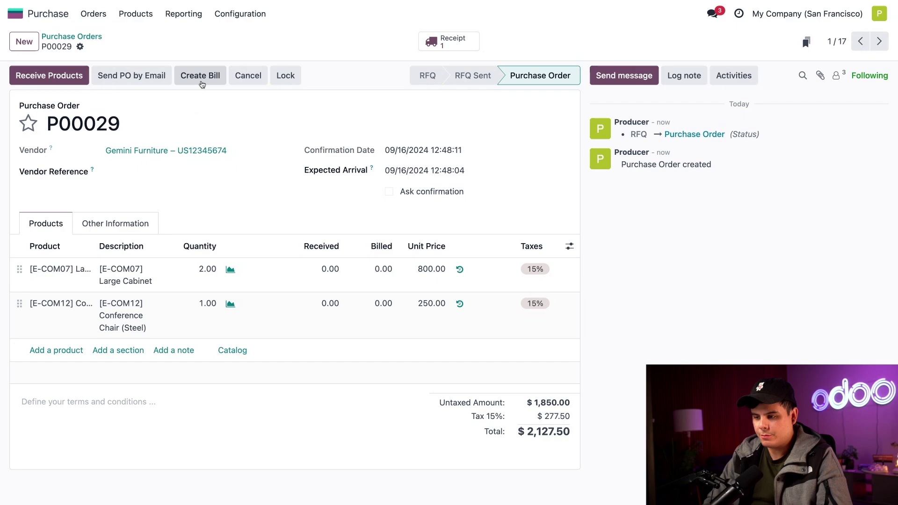
Step: Try billing P00029 before receipt, dismiss the Invalid Operation error, and start receiving its products
left_click(201, 77)
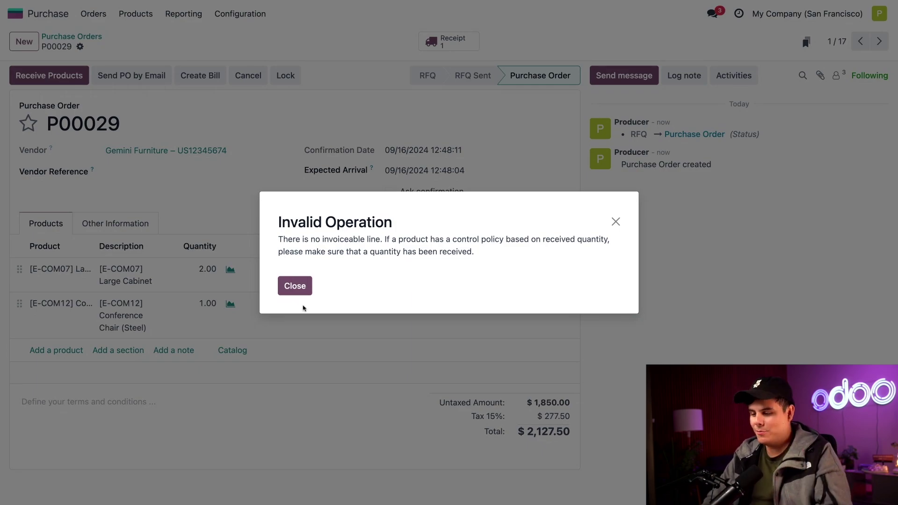
left_click(299, 287)
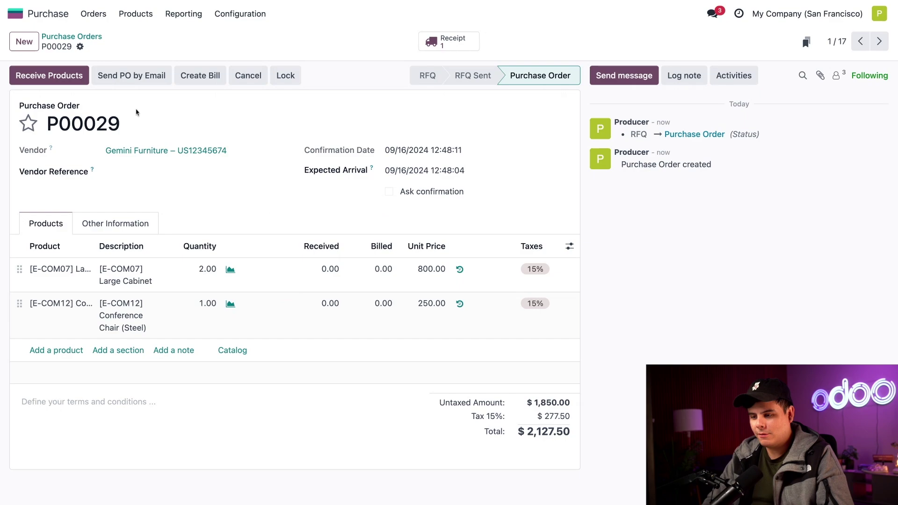
left_click(58, 81)
Step: Validate P00029's receipt, then create a draft bill for 2 Large Cabinets and 1 Conference Chair
left_click(46, 82)
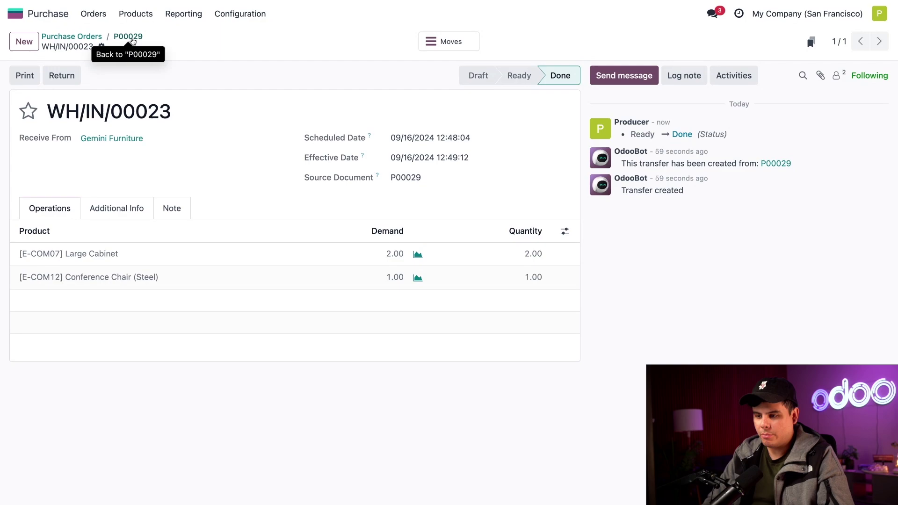
left_click(132, 42)
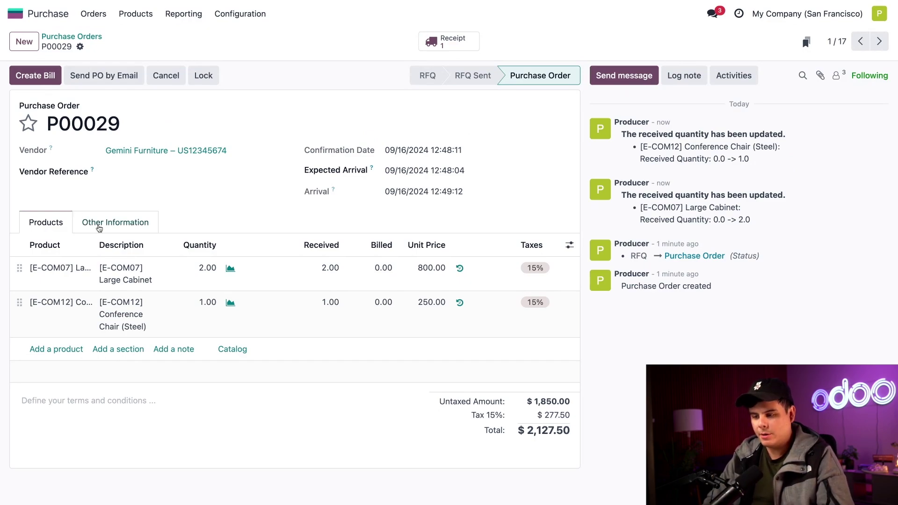
left_click(99, 228)
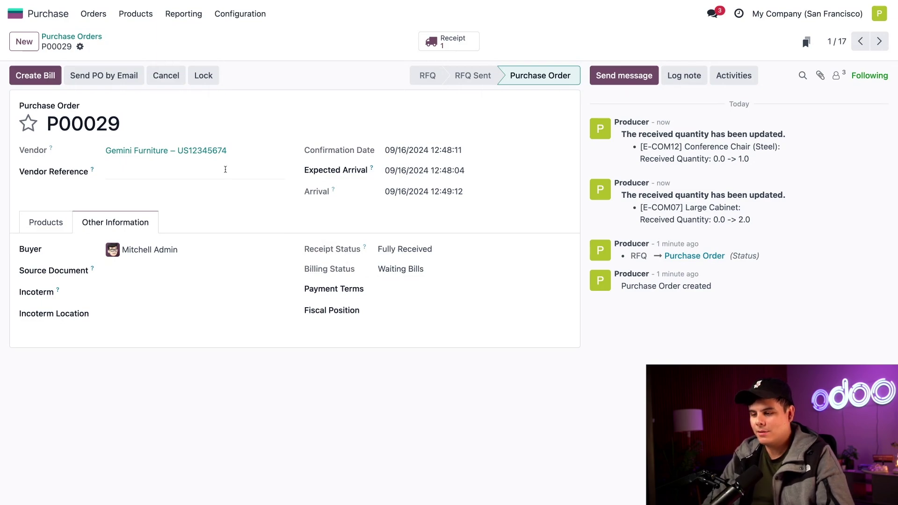
left_click(30, 76)
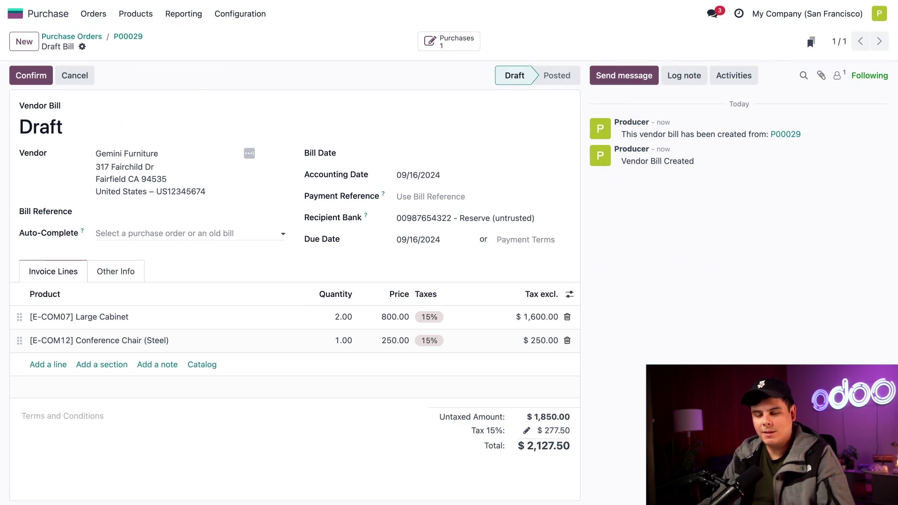
Step: Set the P00029 vendor bill's Bill Date to September 16, 2024 and confirm it
left_click(115, 272)
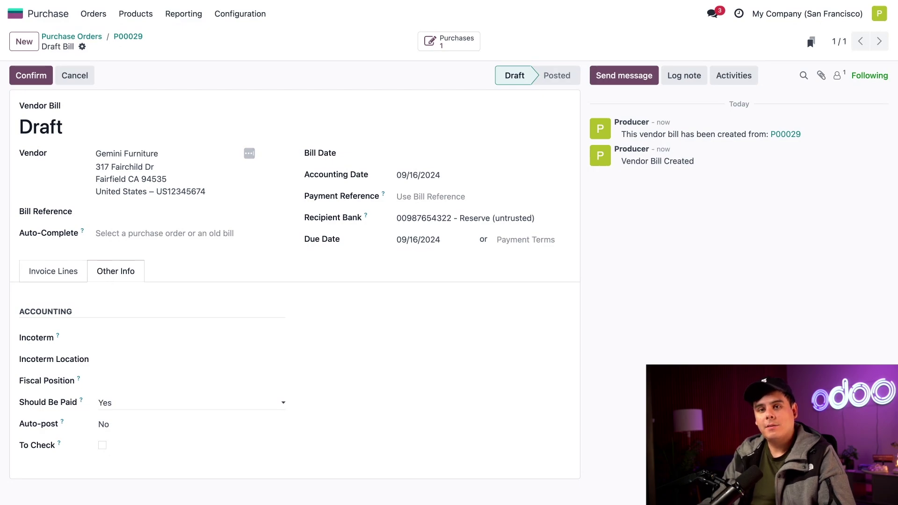
left_click(437, 159)
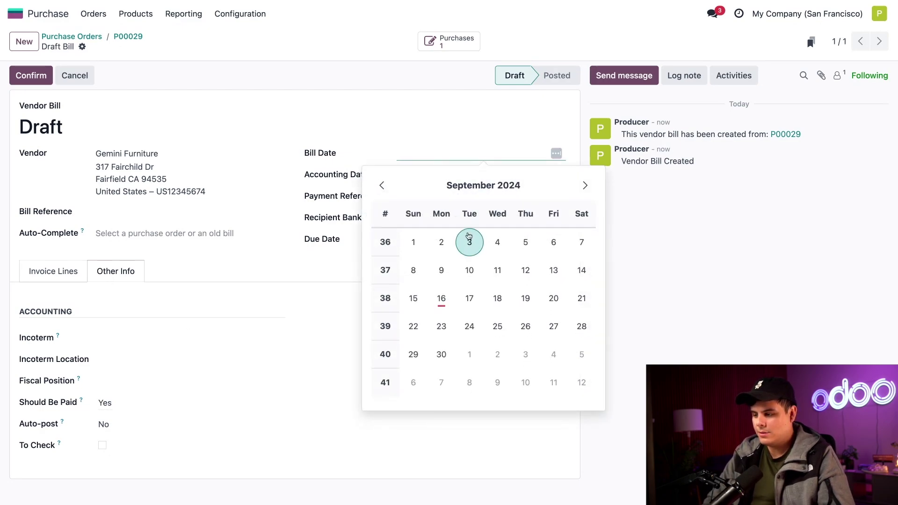
left_click(441, 298)
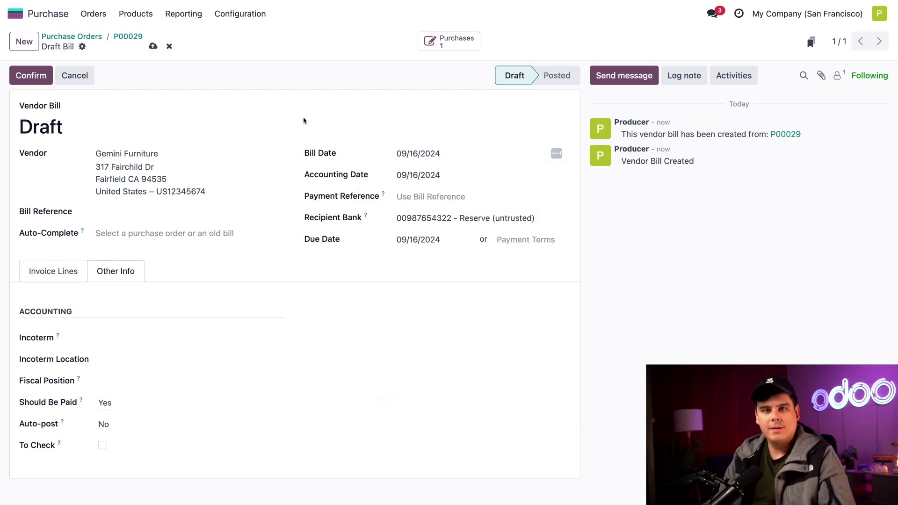
left_click(30, 75)
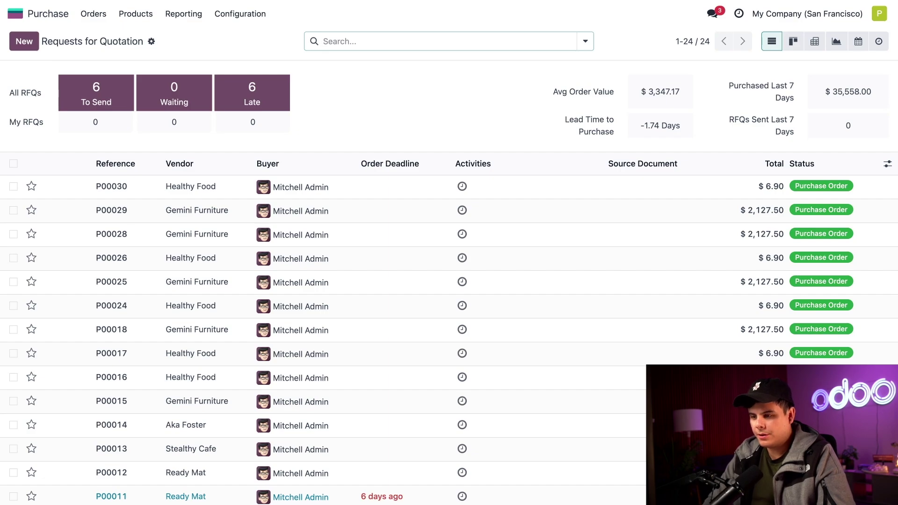
Step: Open order P00030 from Healthy Food, for 2 Apple Pies at $6.90, from the Purchase Orders list
left_click(93, 14)
left_click(99, 52)
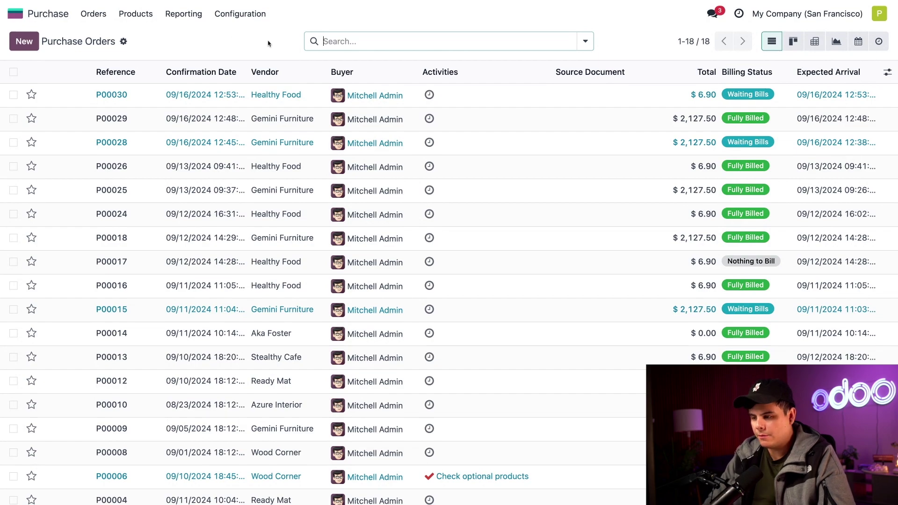
left_click(271, 95)
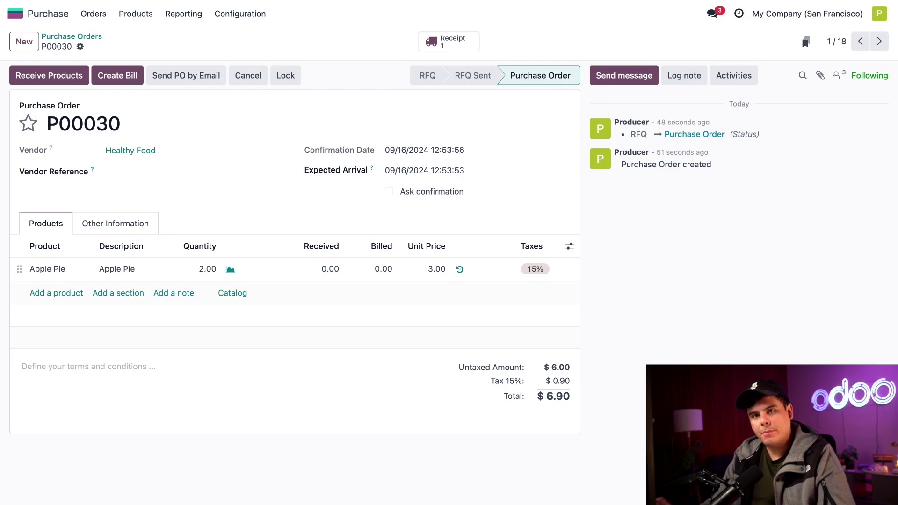
Step: Bill P00030's 2 Apple Pies dated September 16, 2024, confirm the bill, and return to the order
left_click(123, 82)
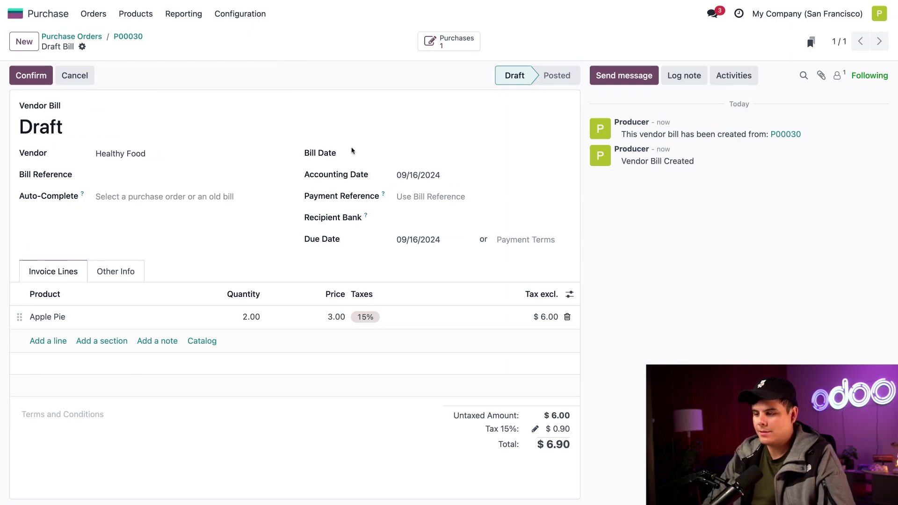
left_click(420, 156)
left_click(441, 298)
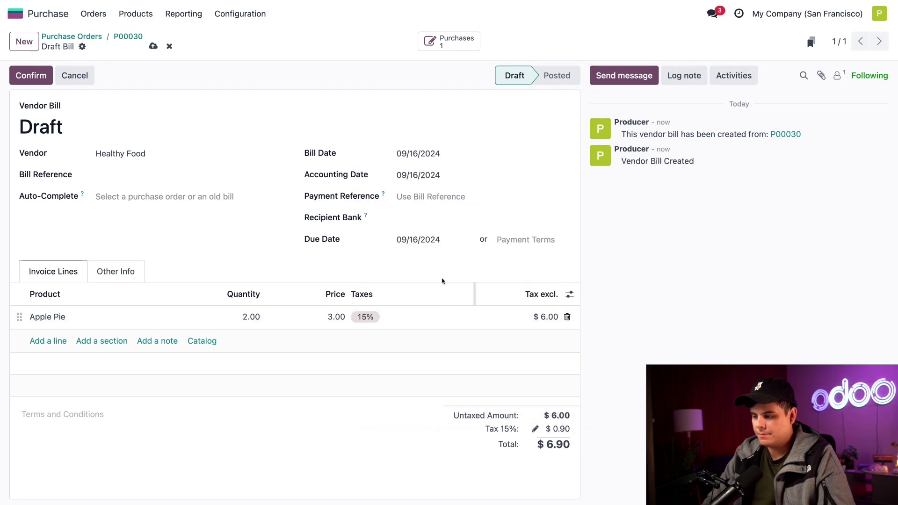
left_click(33, 76)
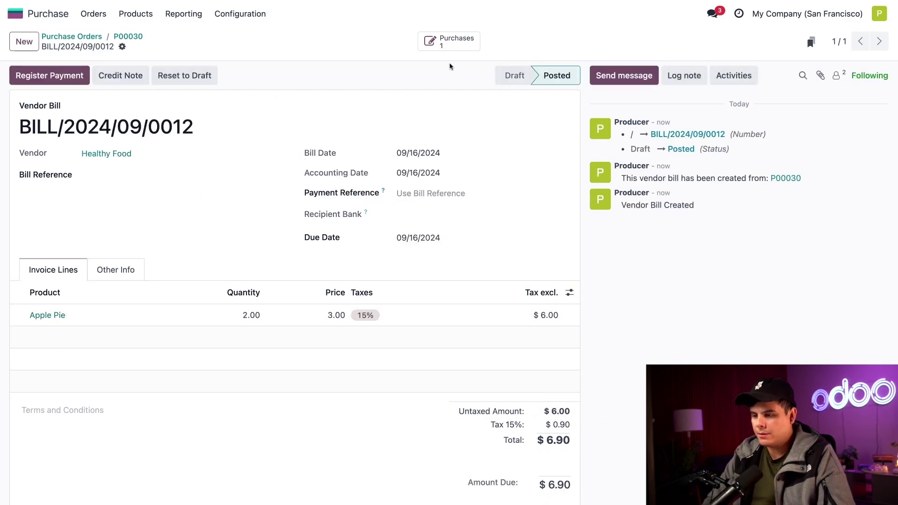
left_click(449, 42)
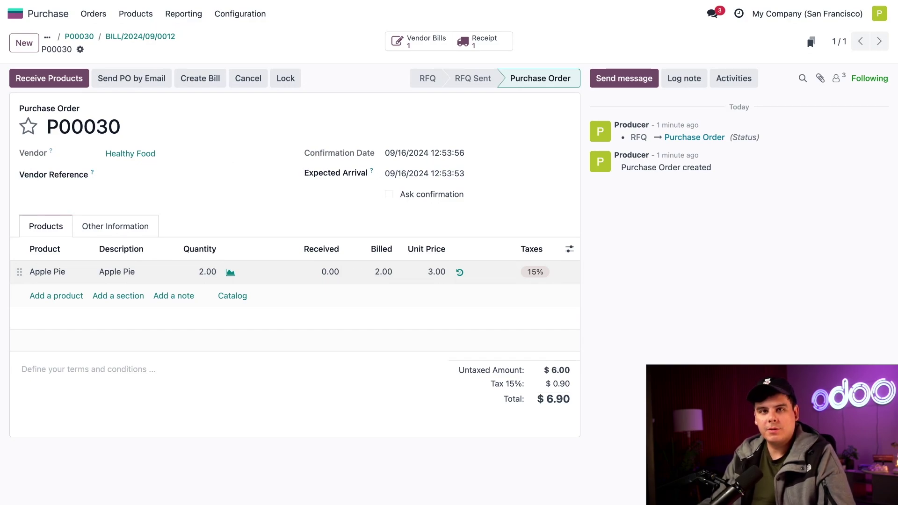
Step: Validate receipt WH/IN/00024 to take in both Apple Pies ordered on P00030
left_click(60, 81)
left_click(47, 79)
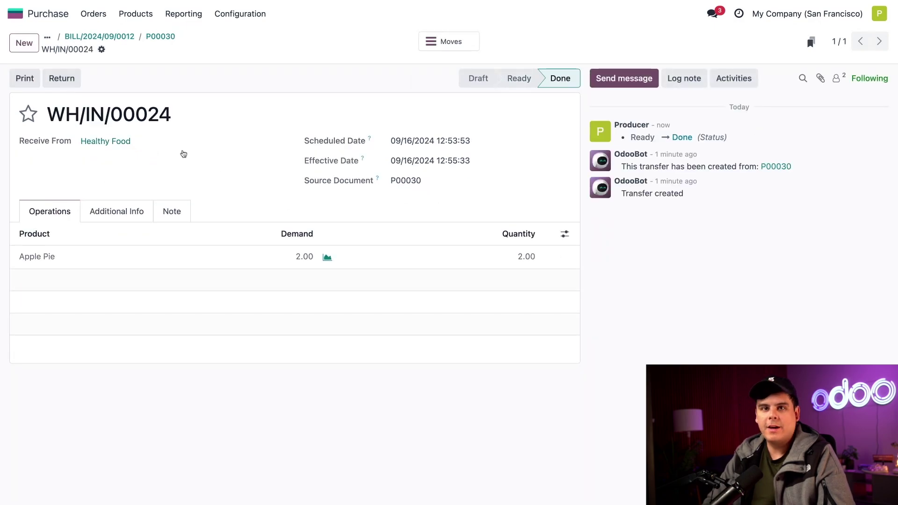